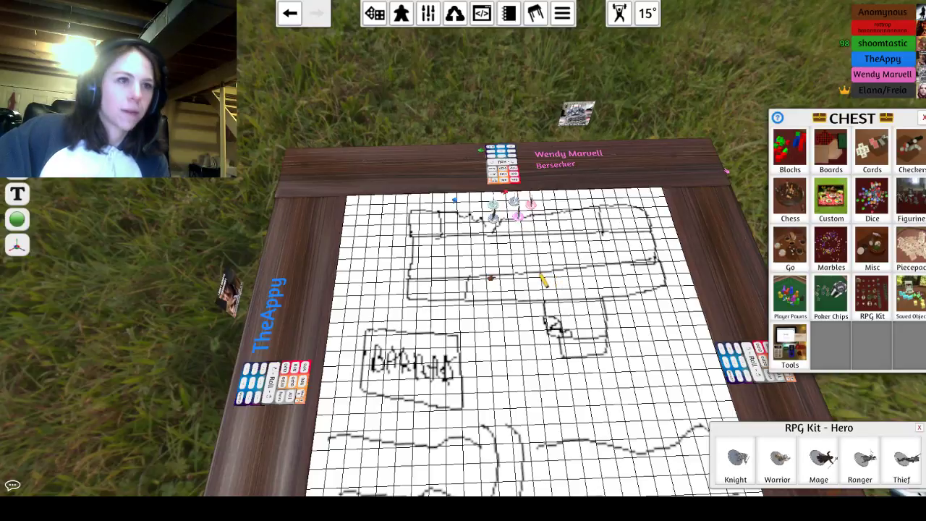
# - Sketch two vertical strokes on the map's right side and a short pink mark on the left
pyautogui.moveTo(542, 274); pyautogui.dragTo(541, 318)
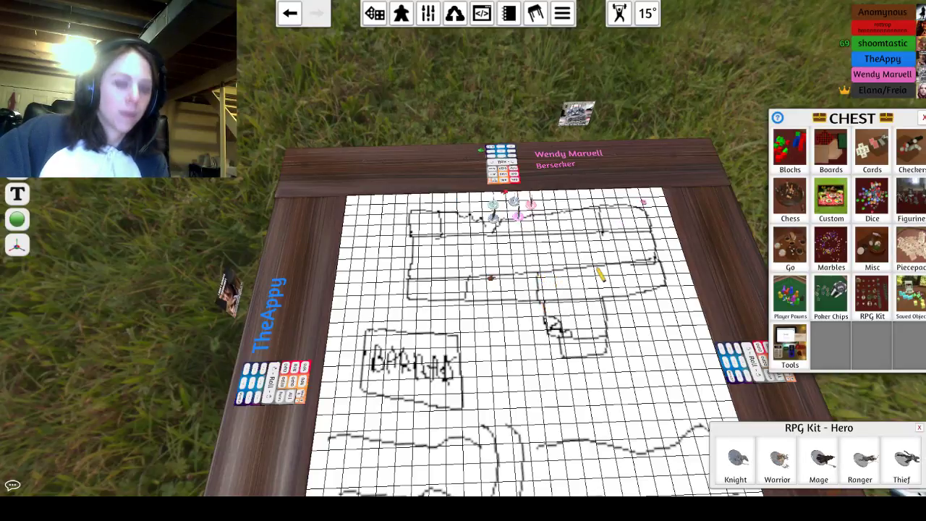
pyautogui.moveTo(599, 208); pyautogui.dragTo(608, 310)
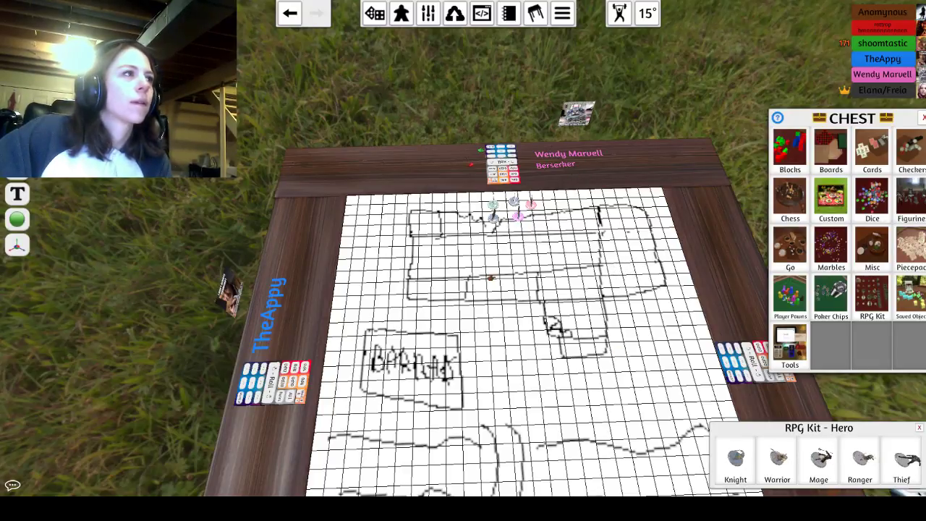
pyautogui.moveTo(358, 269); pyautogui.dragTo(371, 242)
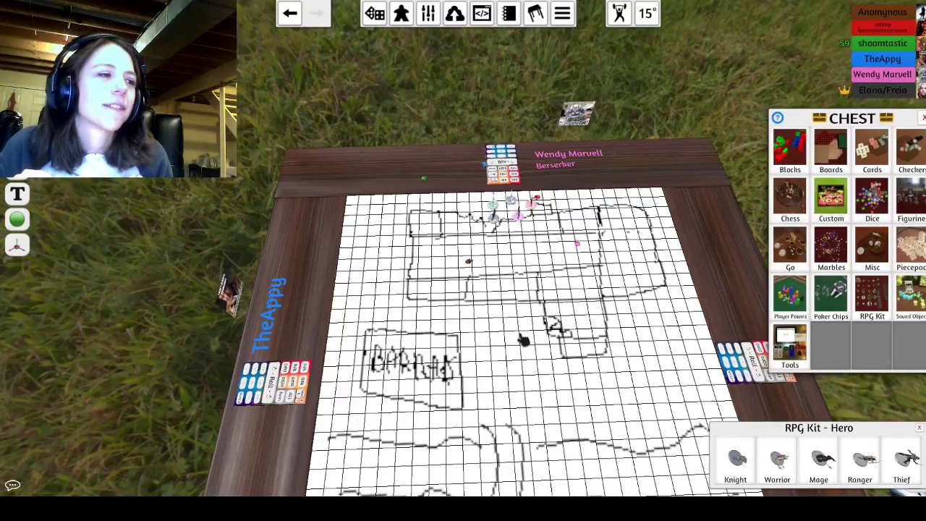
# - Open the Global chat panel to view the players' d20 rolls, modifiers and totals
pyautogui.click(12, 485)
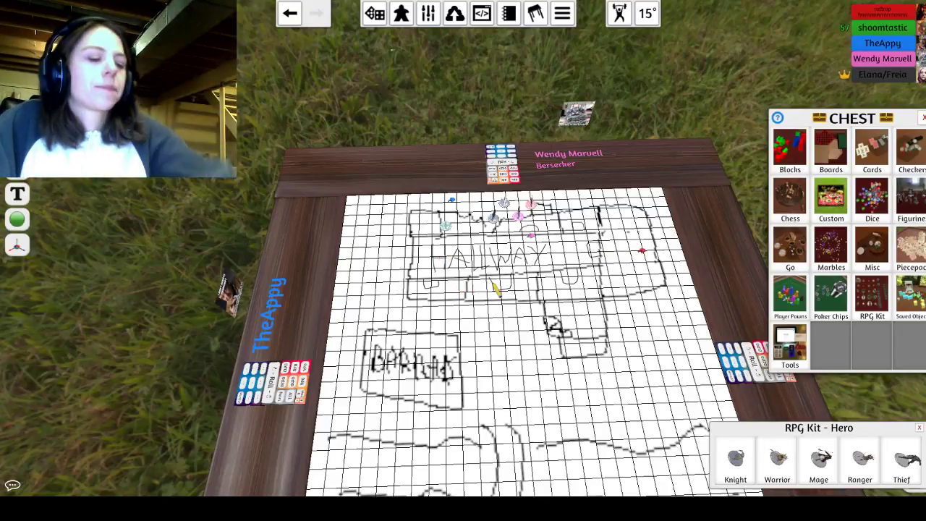
pyautogui.scroll(-6, 504, 289)
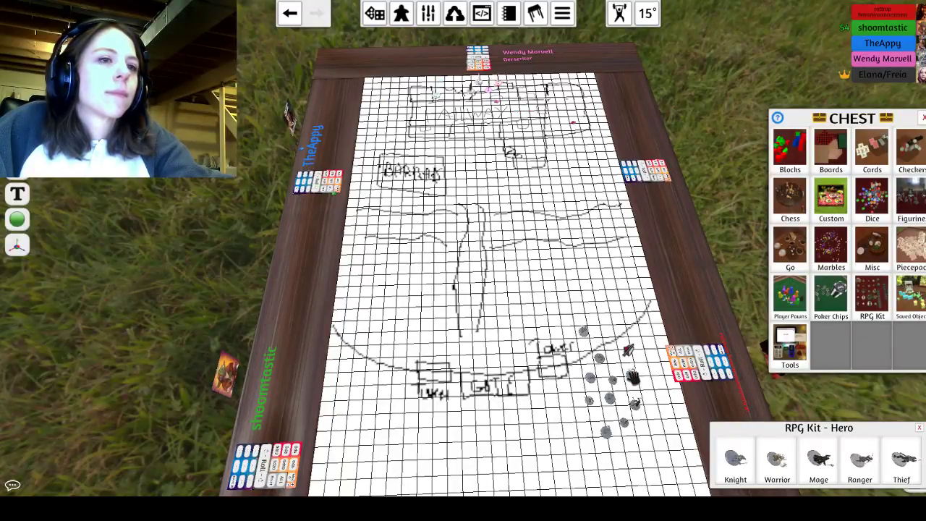
pyautogui.scroll(6, 494, 290)
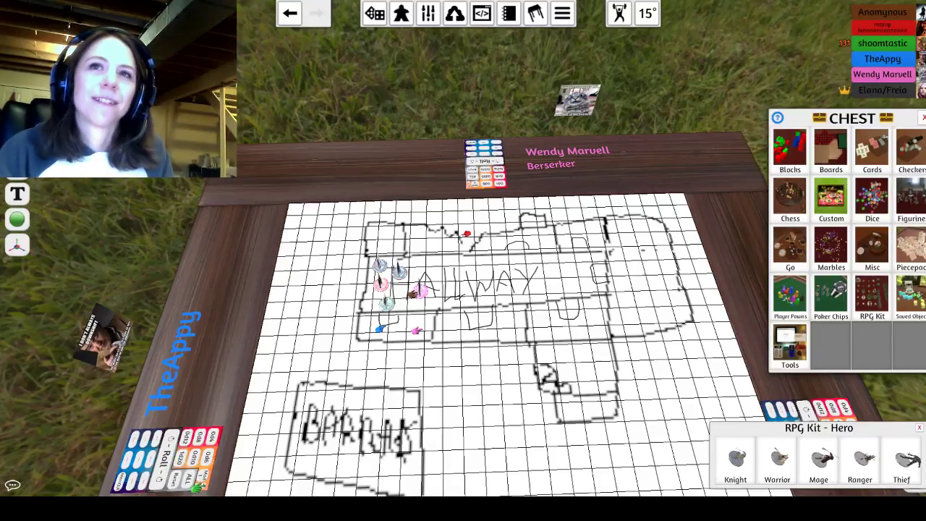
# - Roll the character's d20 check
pyautogui.click(156, 476)
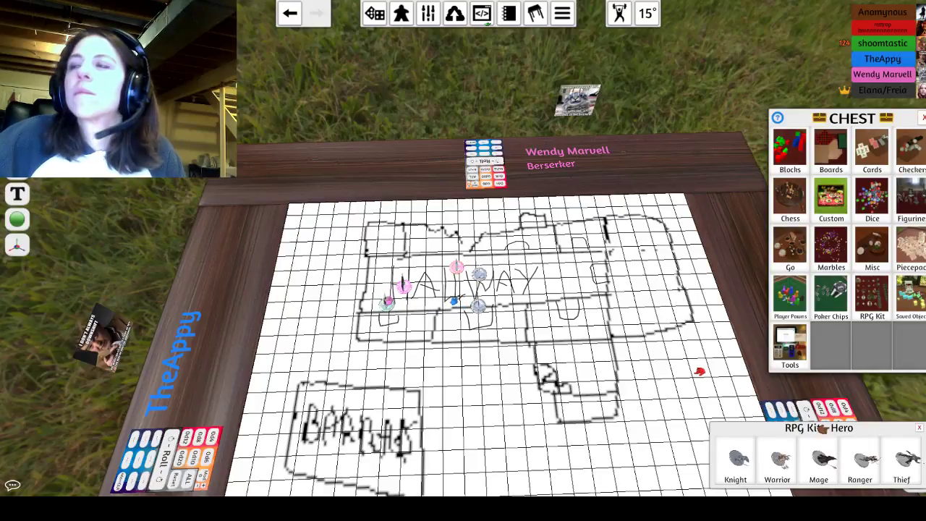
# - Open the Global chat log to show the newest rolls
pyautogui.click(13, 485)
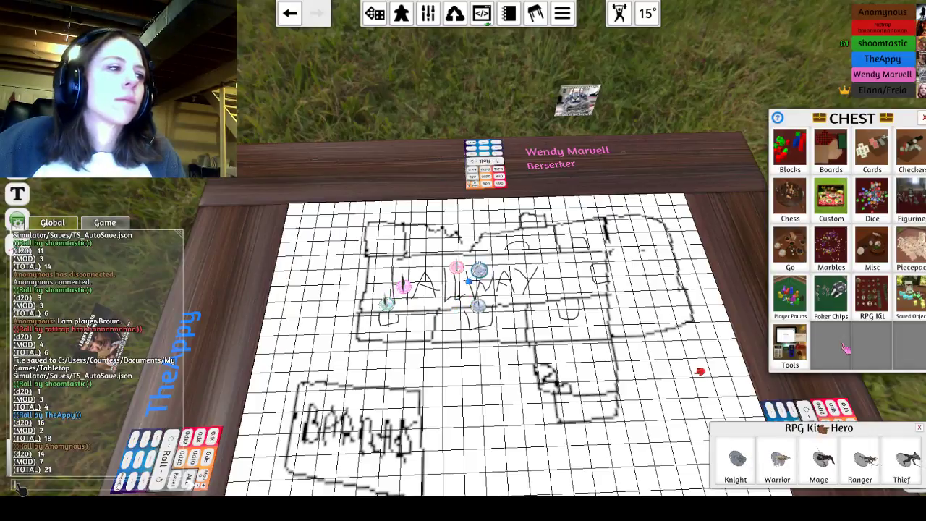